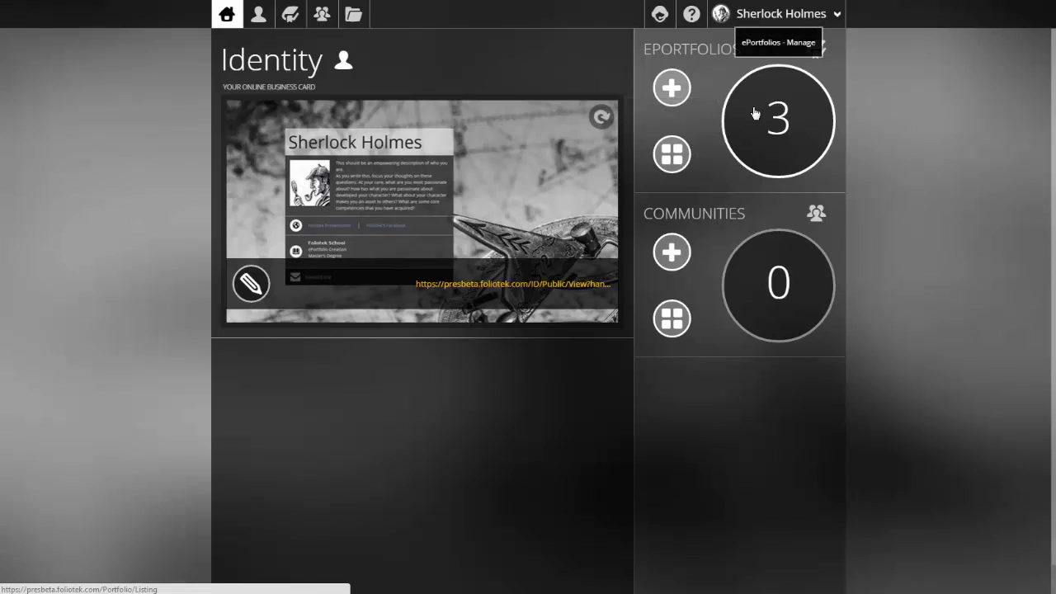
Step: Start creating a new ePortfolio and browse the available design templates
click(293, 16)
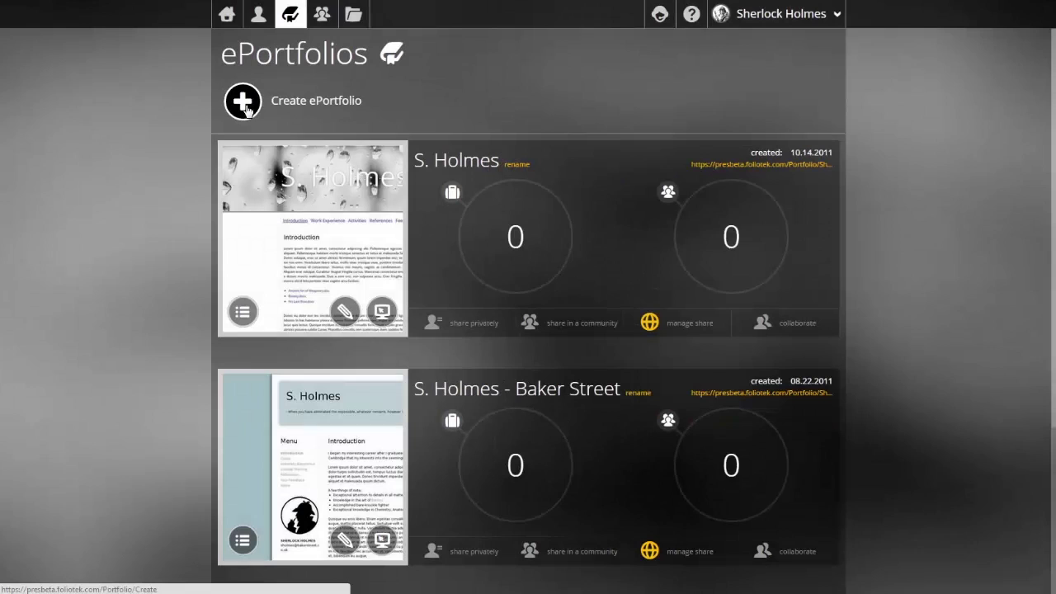
click(223, 20)
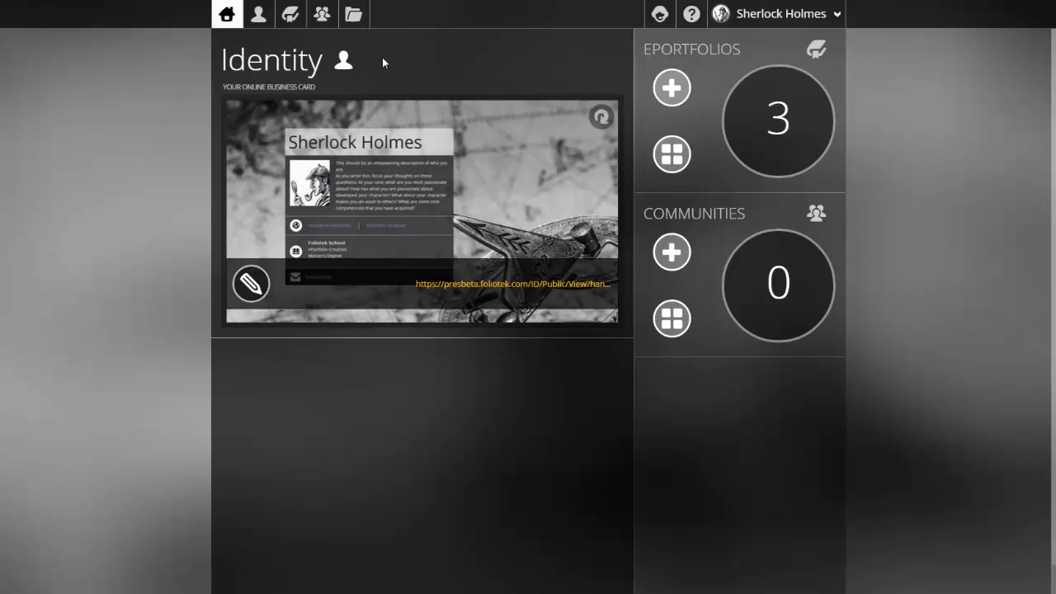
click(678, 97)
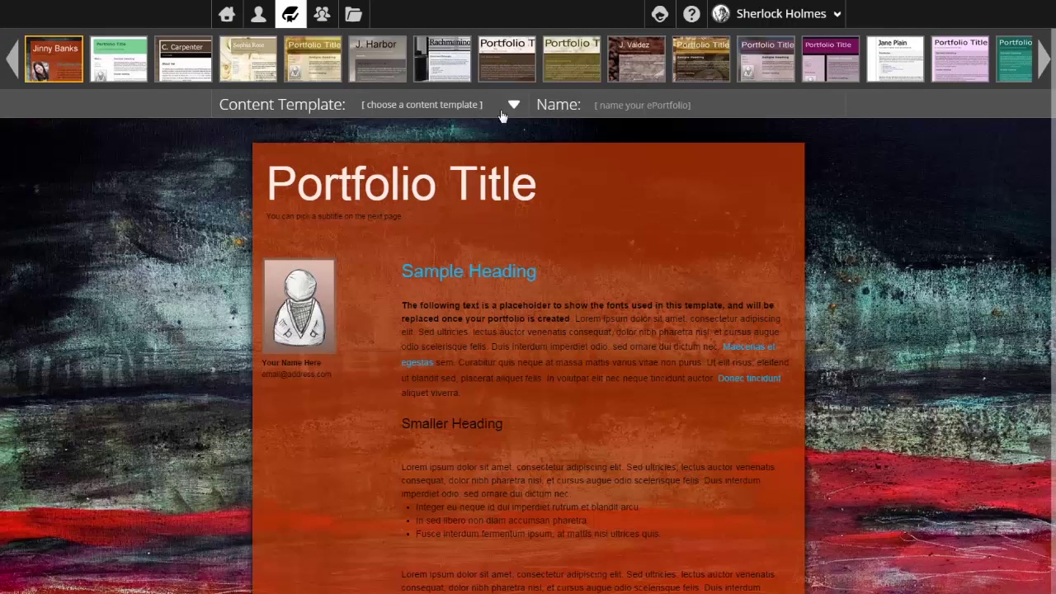
click(1045, 60)
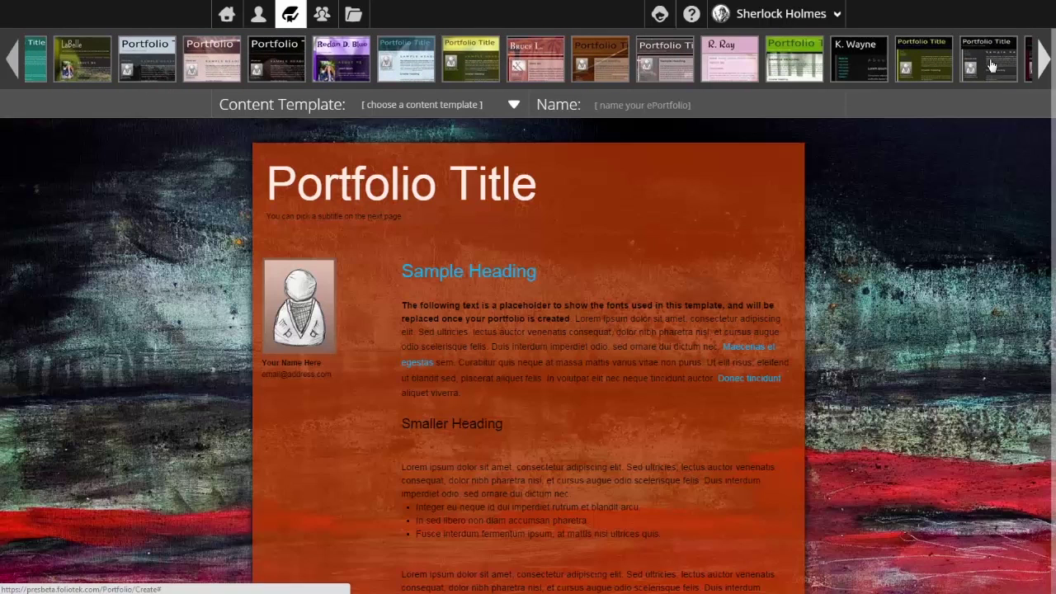
click(13, 56)
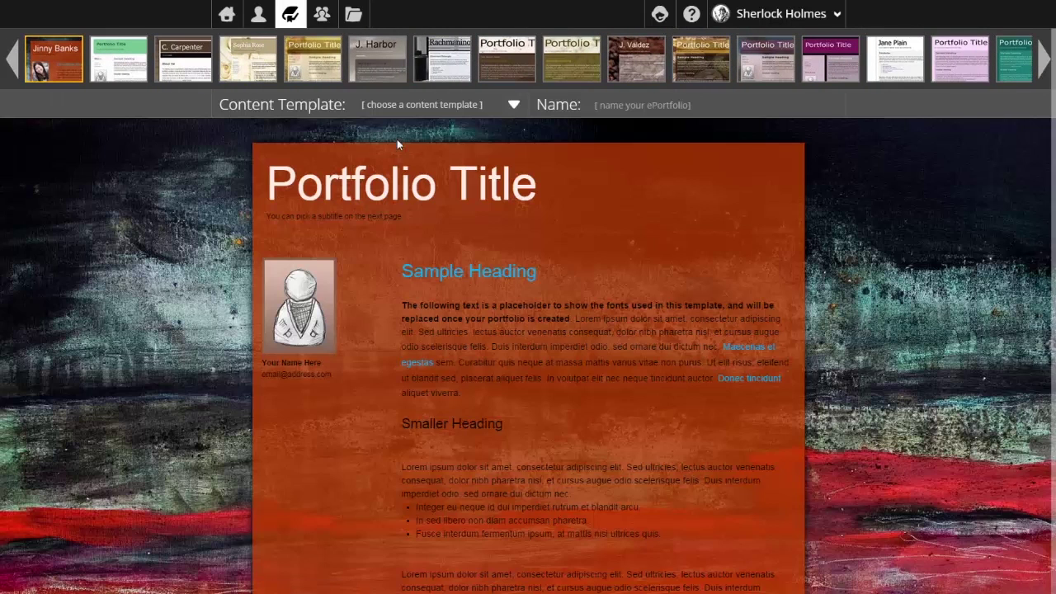
Step: Preview the Employment ePortfolio content template, and choose Graphic Design ePortfolio as the content template instead
click(402, 107)
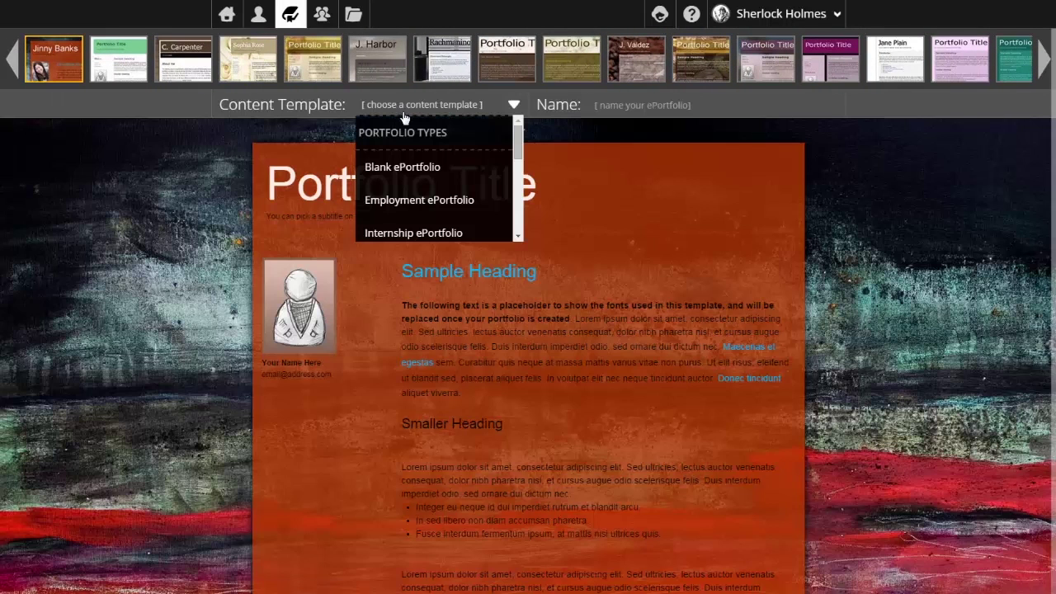
click(423, 200)
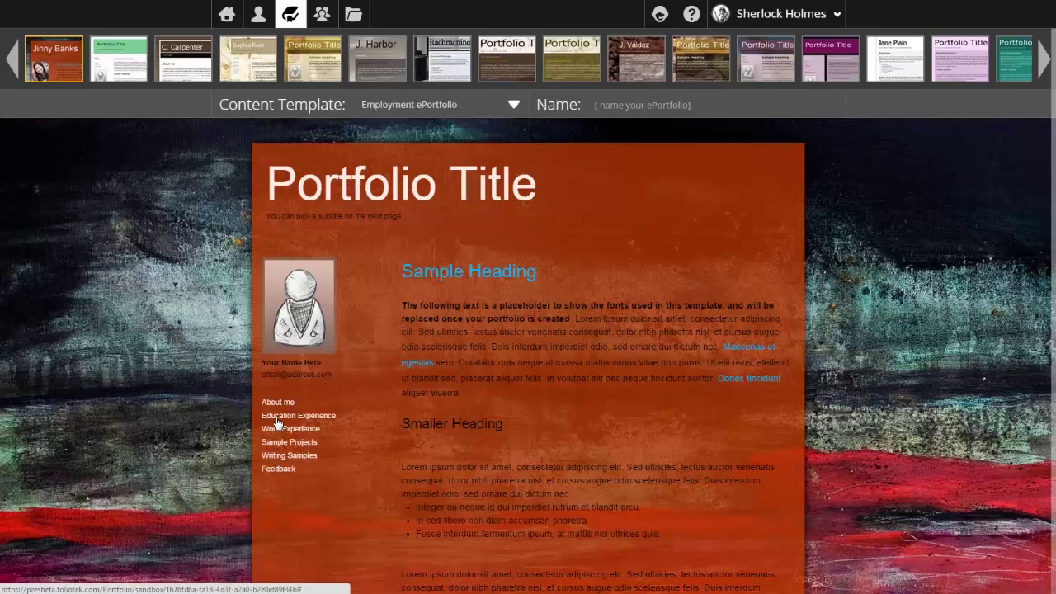
click(426, 104)
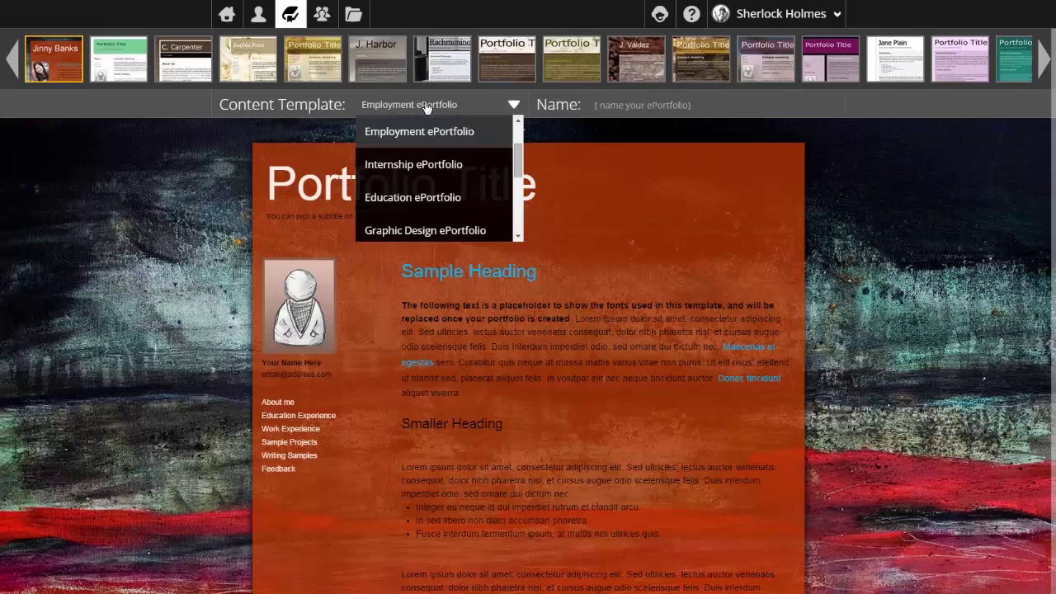
click(428, 231)
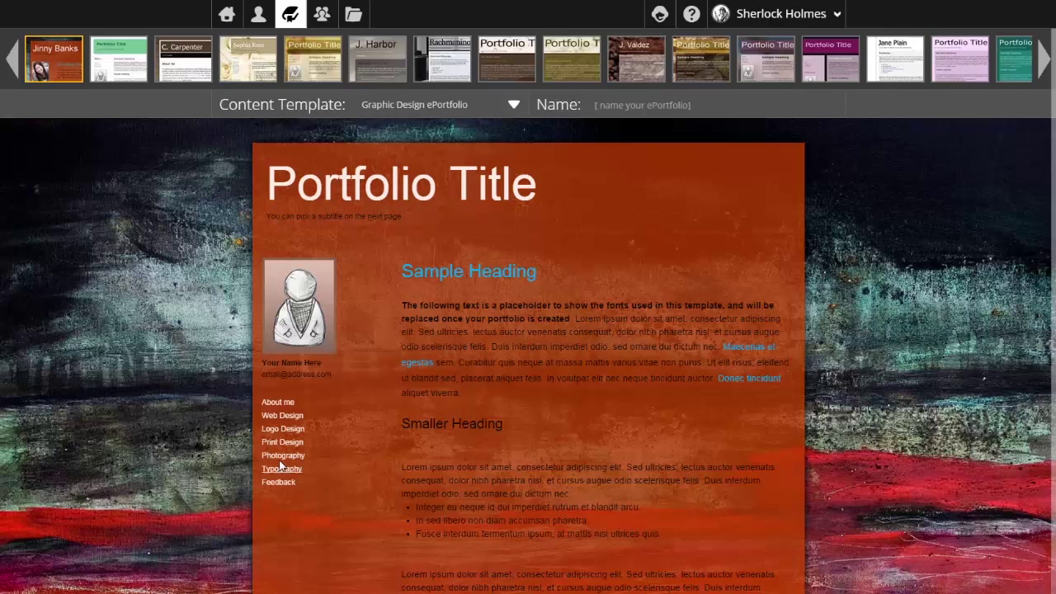
Step: Select the green and white design template, name the ePortfolio "Graphics" and create it
click(120, 74)
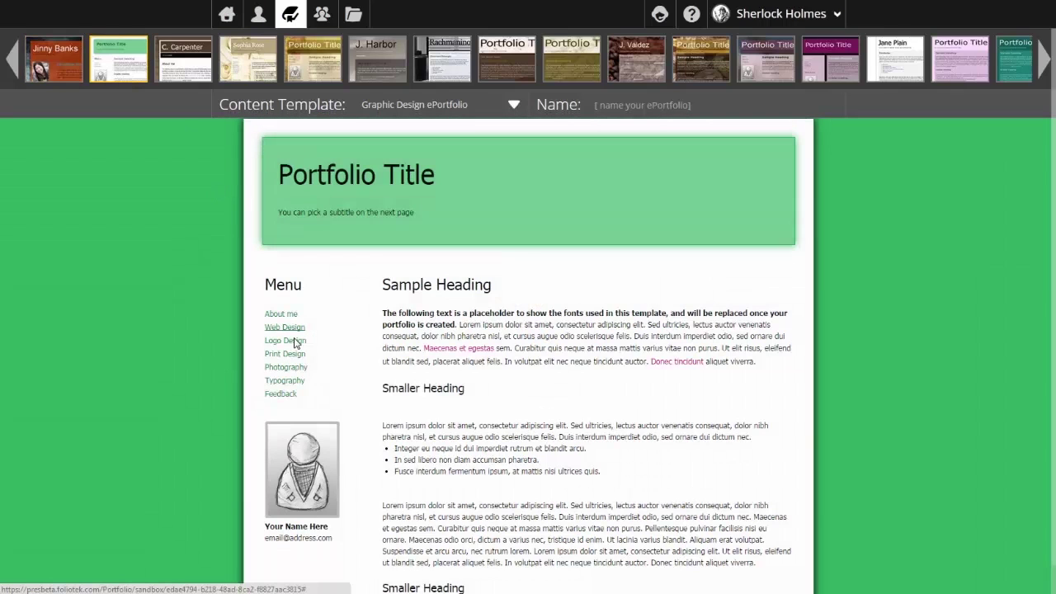
click(628, 105)
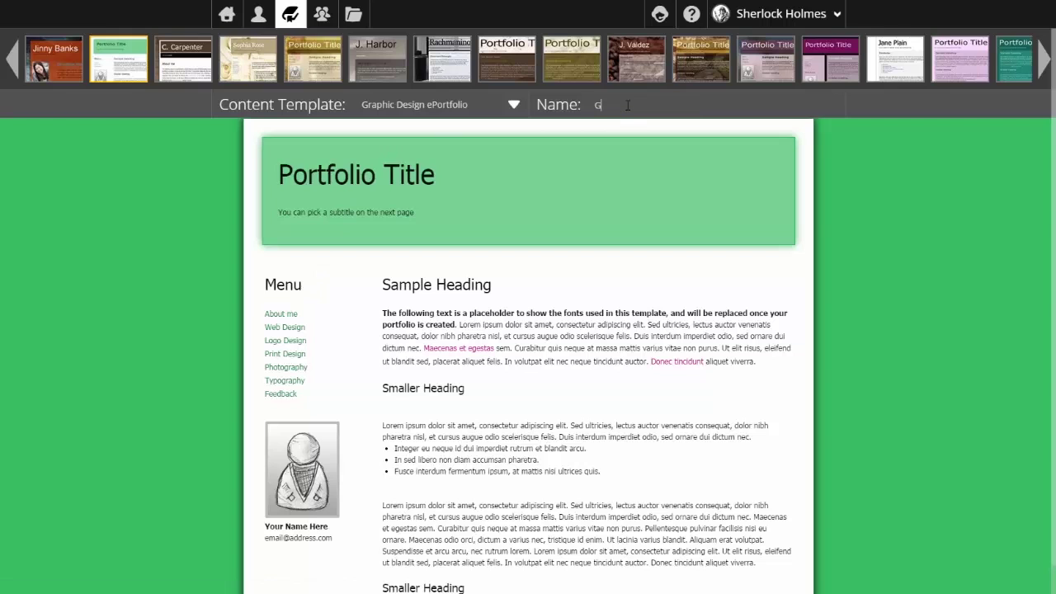
text(Graphics)
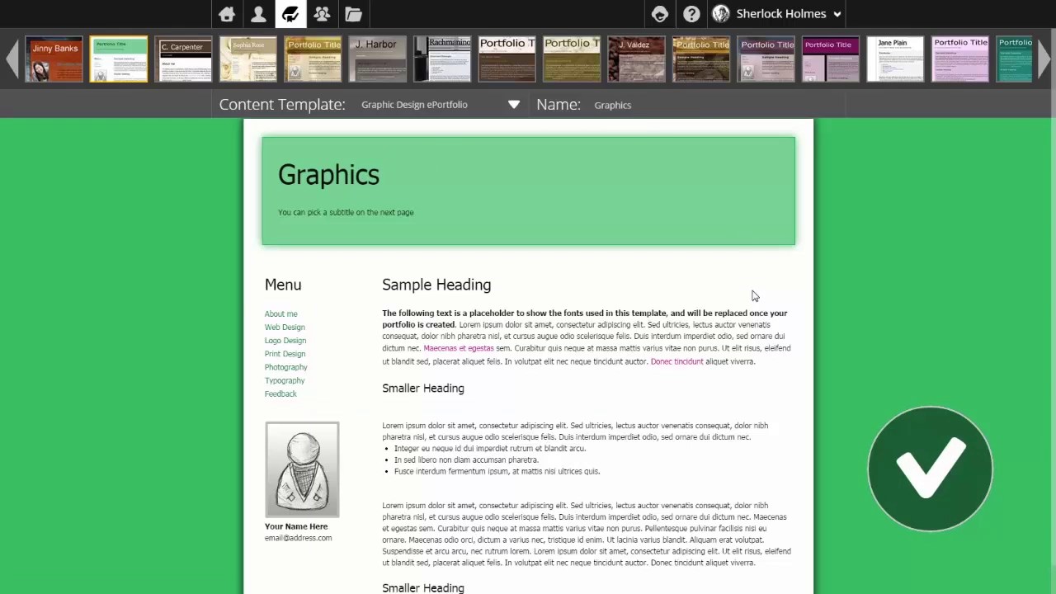
click(913, 450)
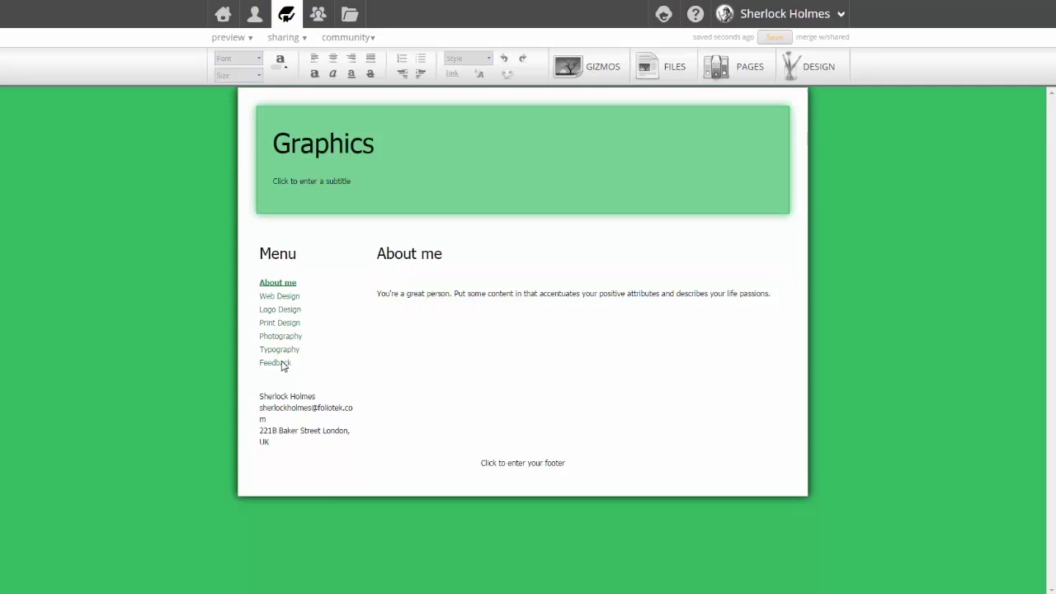
Step: Replace the placeholder text on the About me page with the copied lorem ipsum paragraphs
click(403, 300)
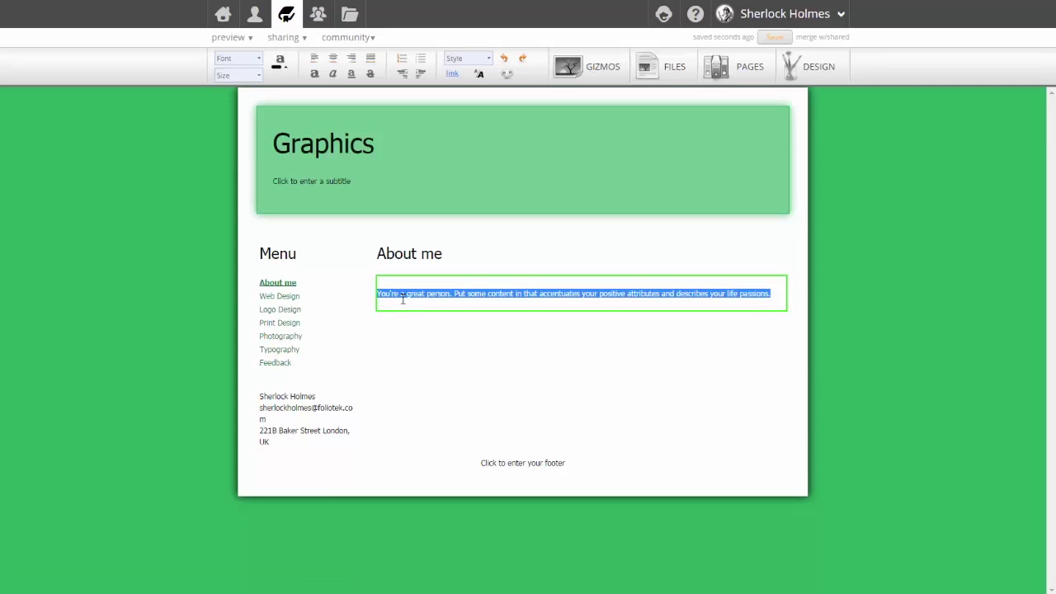
key(ctrl+v)
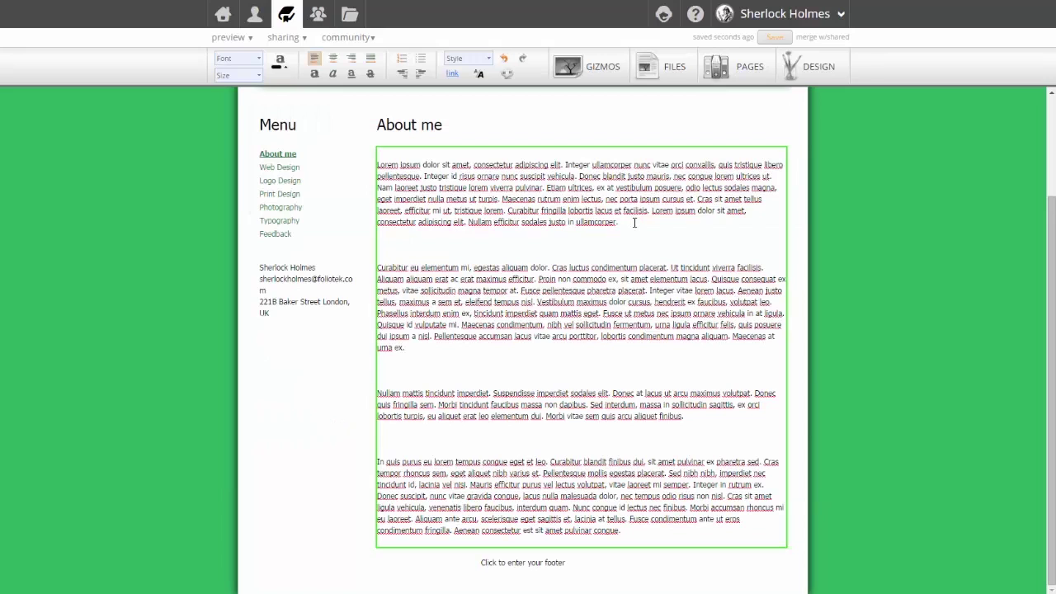
scroll(635, 222, up, 3)
scroll(635, 222, down, 3)
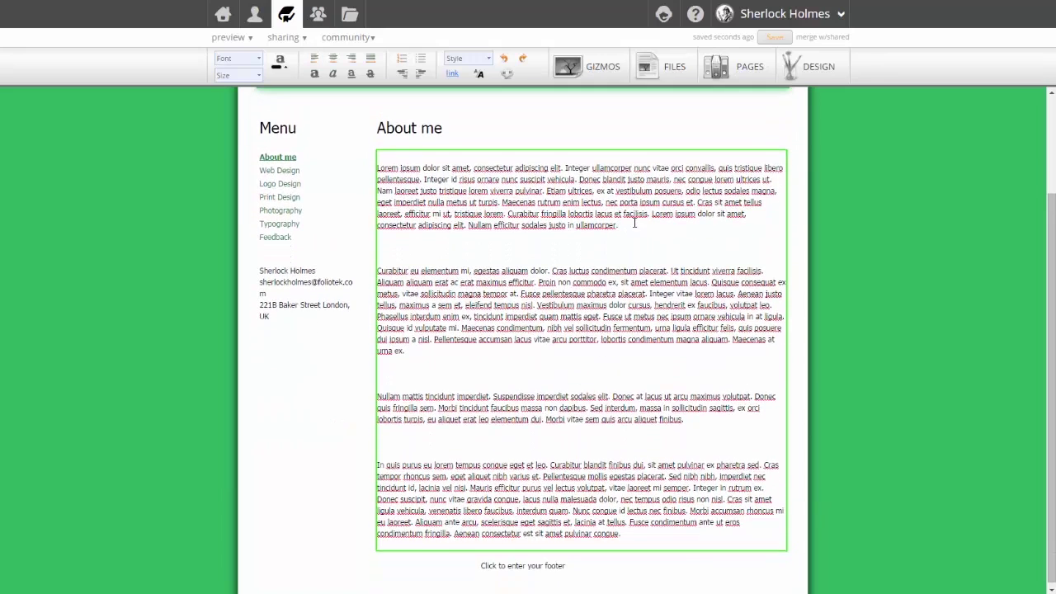
Step: Remove the extra blank lines between the four About me paragraphs, leaving a single blank line between each
click(635, 223)
key(Delete)
key(Delete)
scroll(634, 223, up, 2)
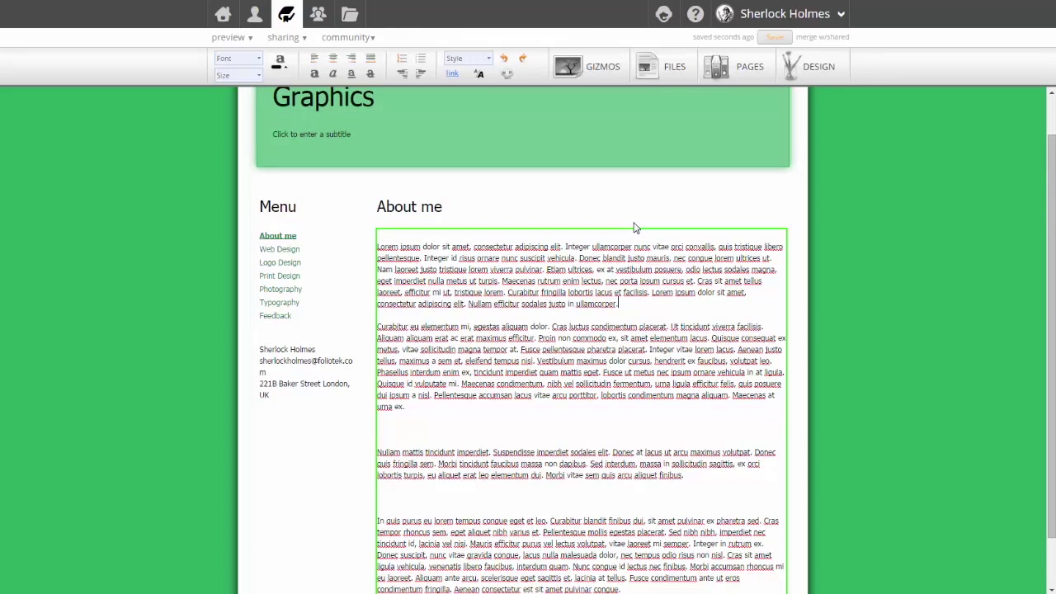
click(424, 405)
key(Delete)
key(Delete)
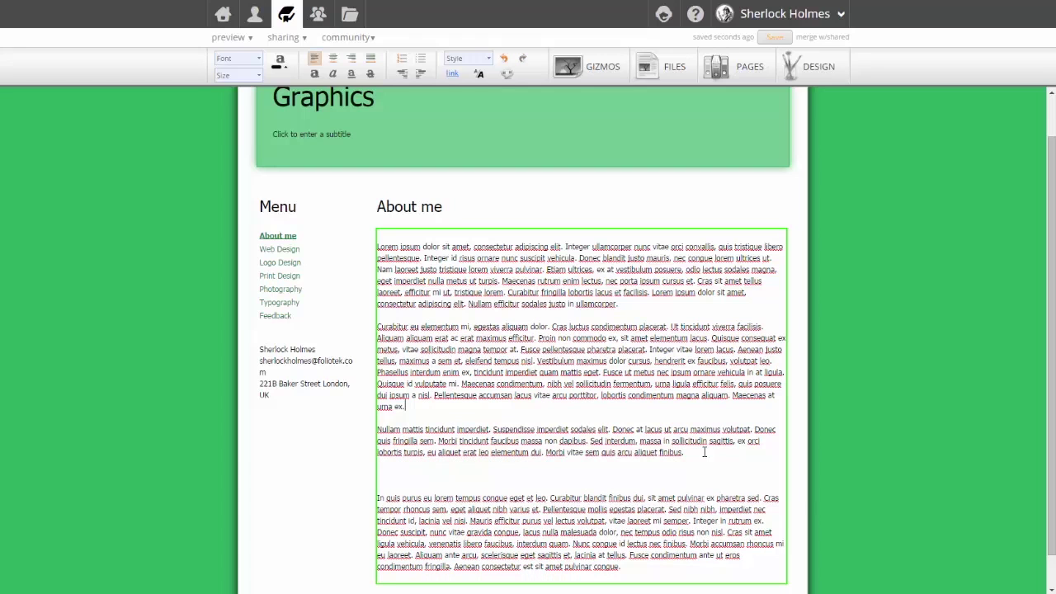
click(703, 452)
key(Delete)
key(Delete)
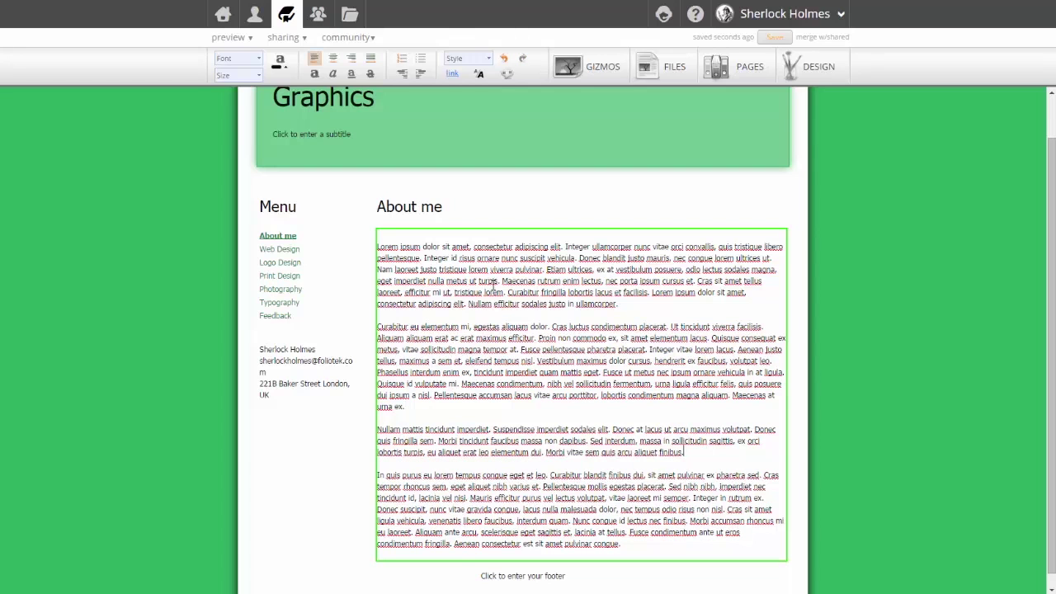
scroll(493, 285, up, 1)
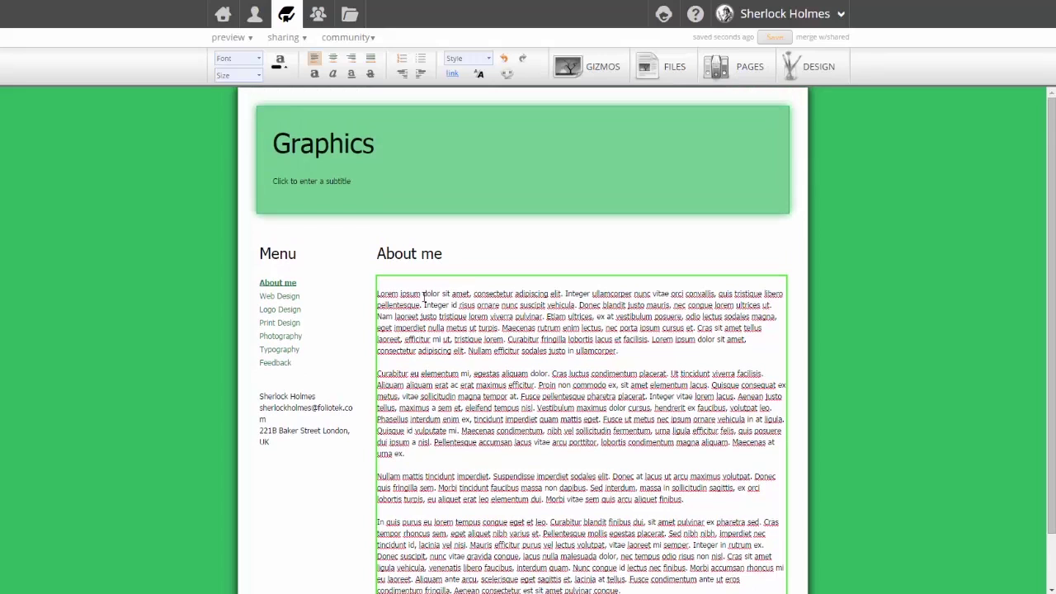
Step: Make the phrase "dolor sit amet, consectetur adipiscing elit" in the first paragraph bold and purple
drag(421, 294, 559, 294)
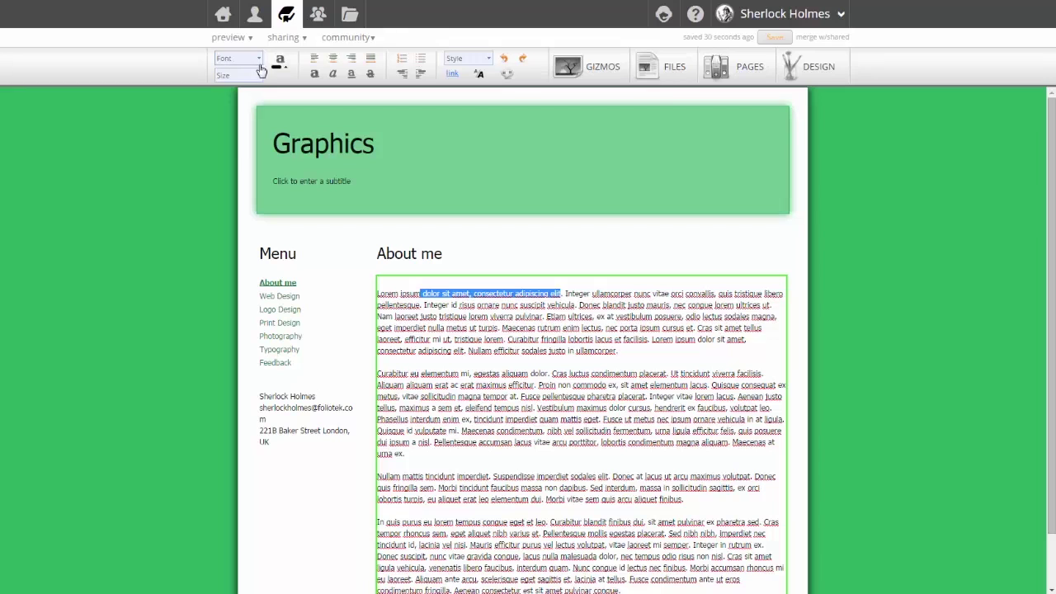
click(314, 73)
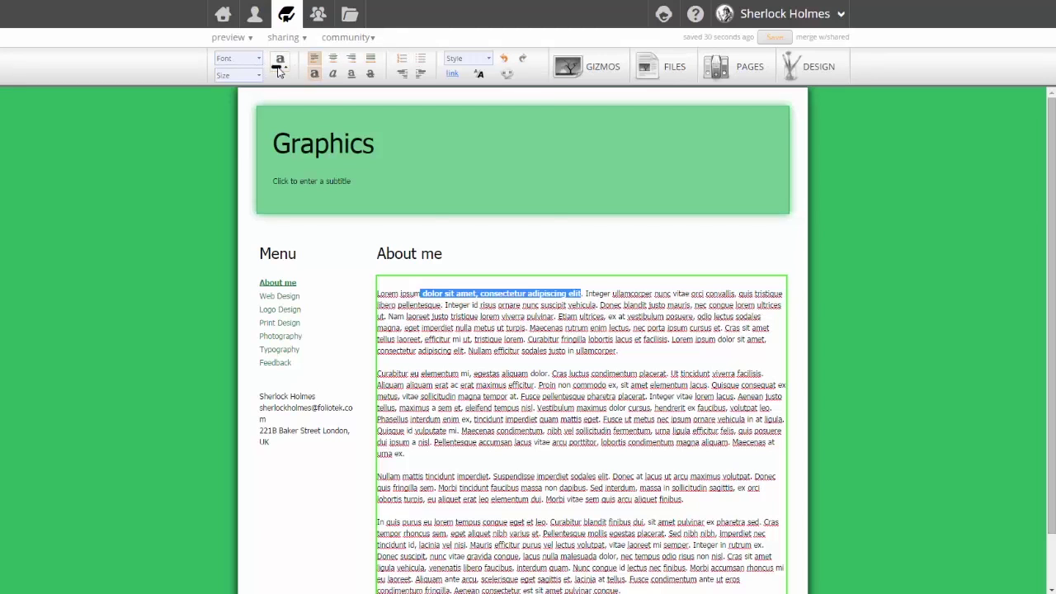
click(280, 71)
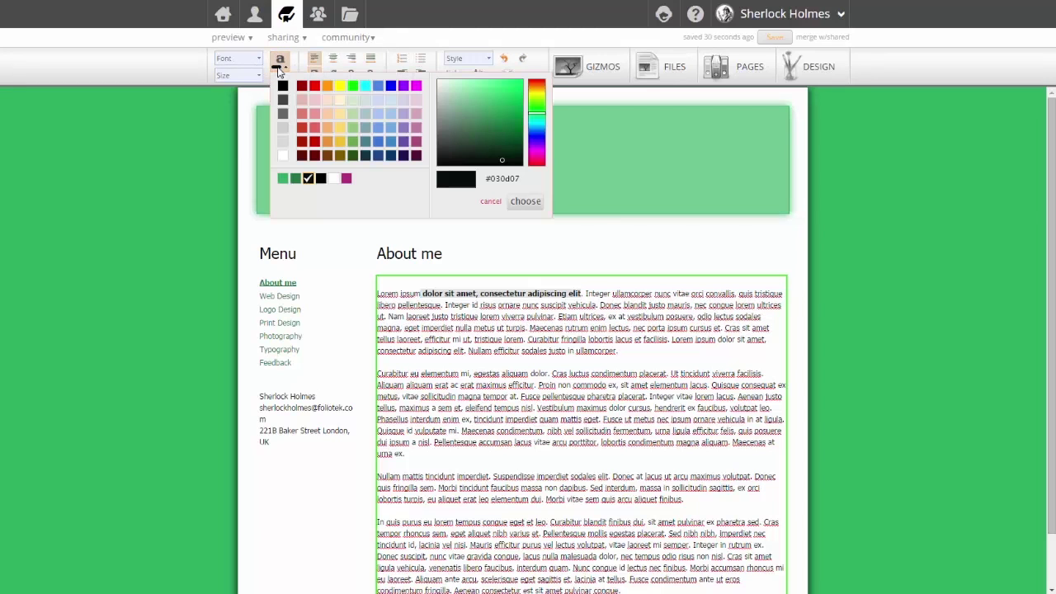
click(404, 86)
click(480, 339)
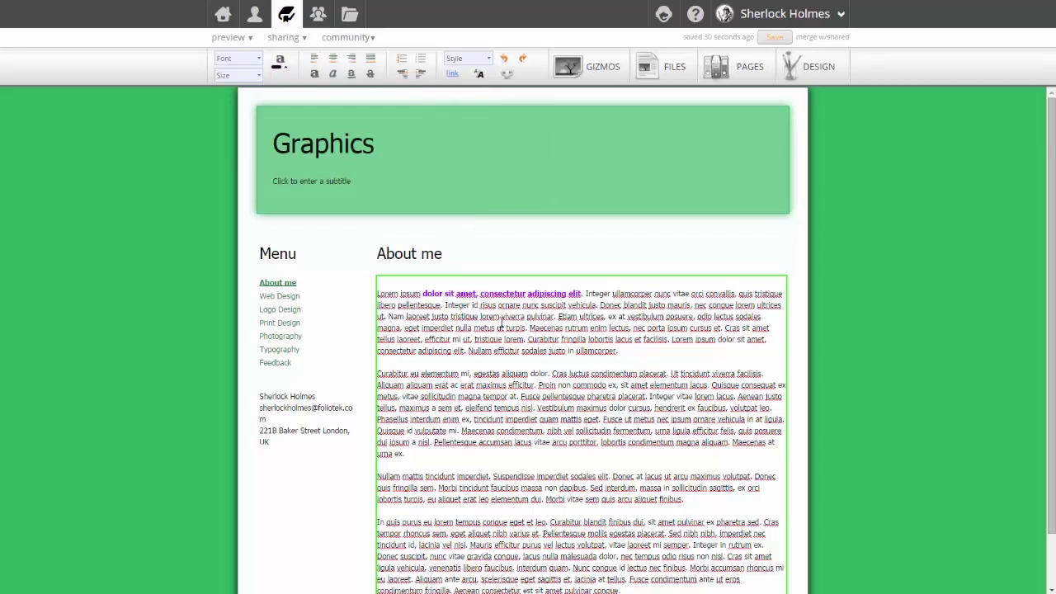
double_click(484, 375)
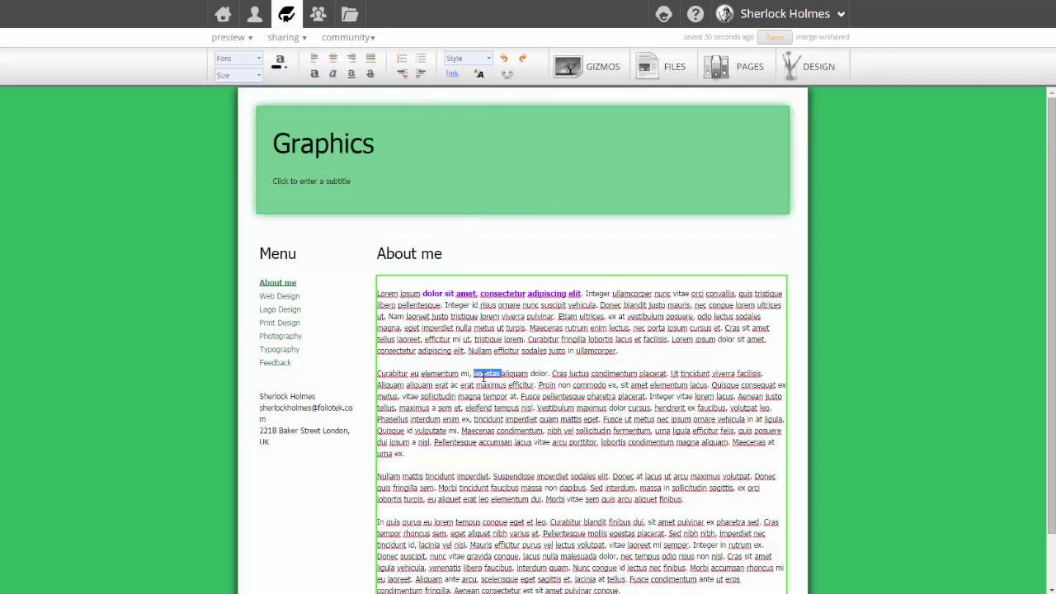
click(450, 74)
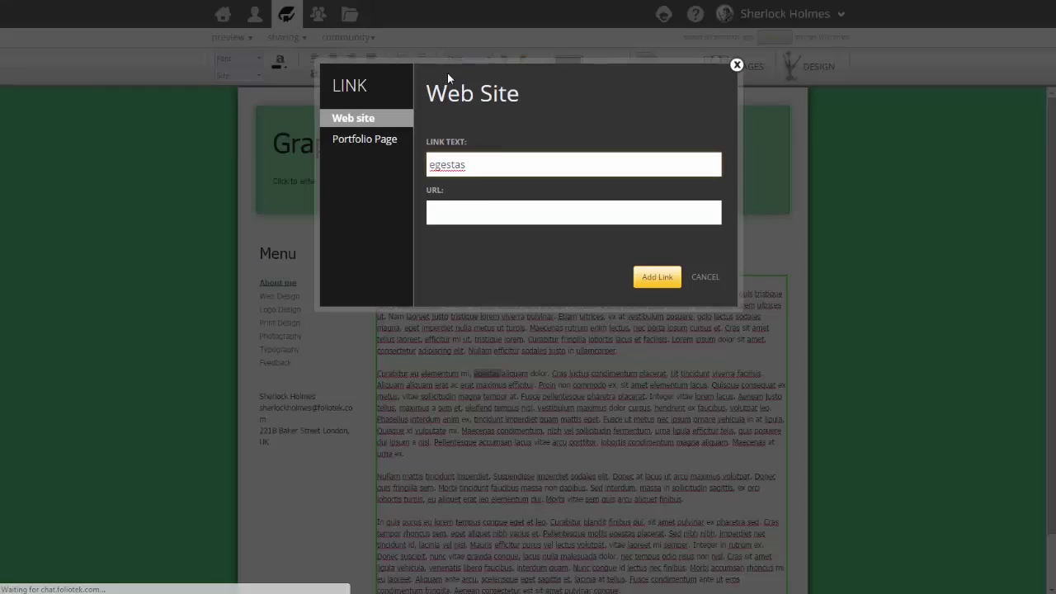
click(473, 208)
text(www.g)
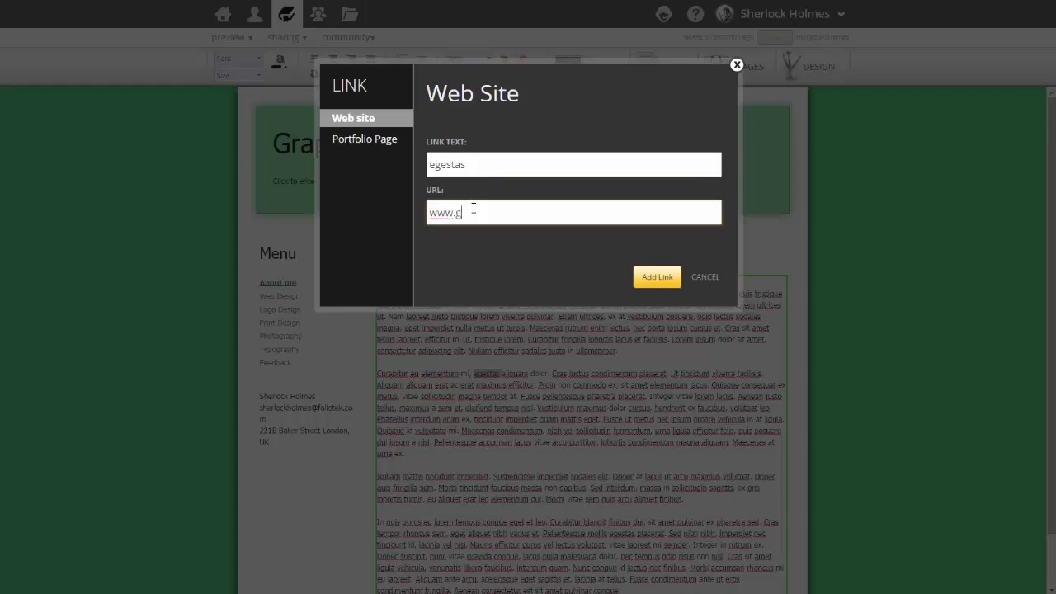
text(oogle.com)
click(657, 277)
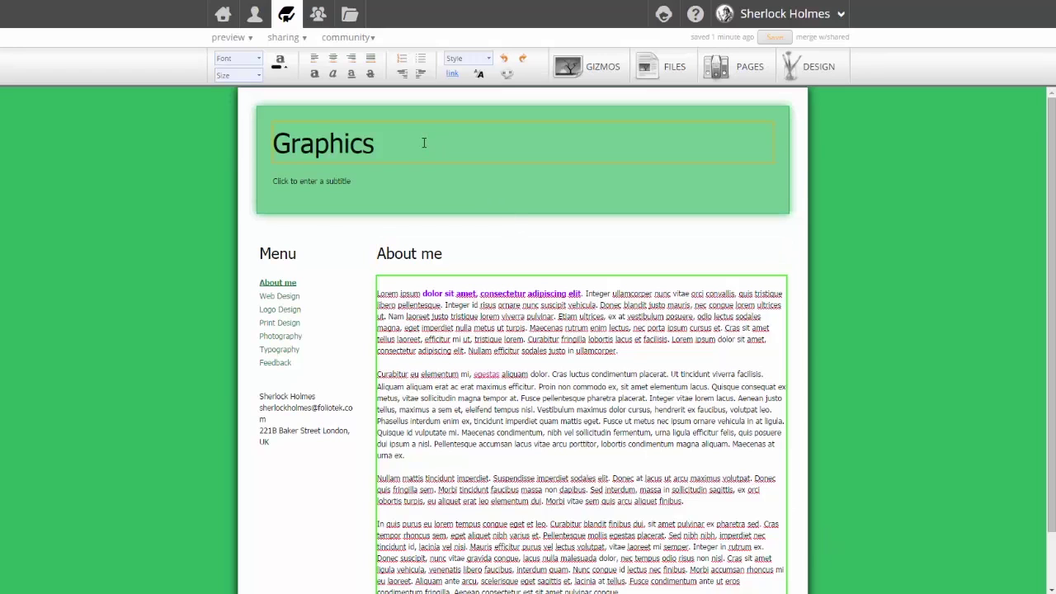
Step: Examine the available gizmos, the stored files and the portfolio's draft page list
click(580, 73)
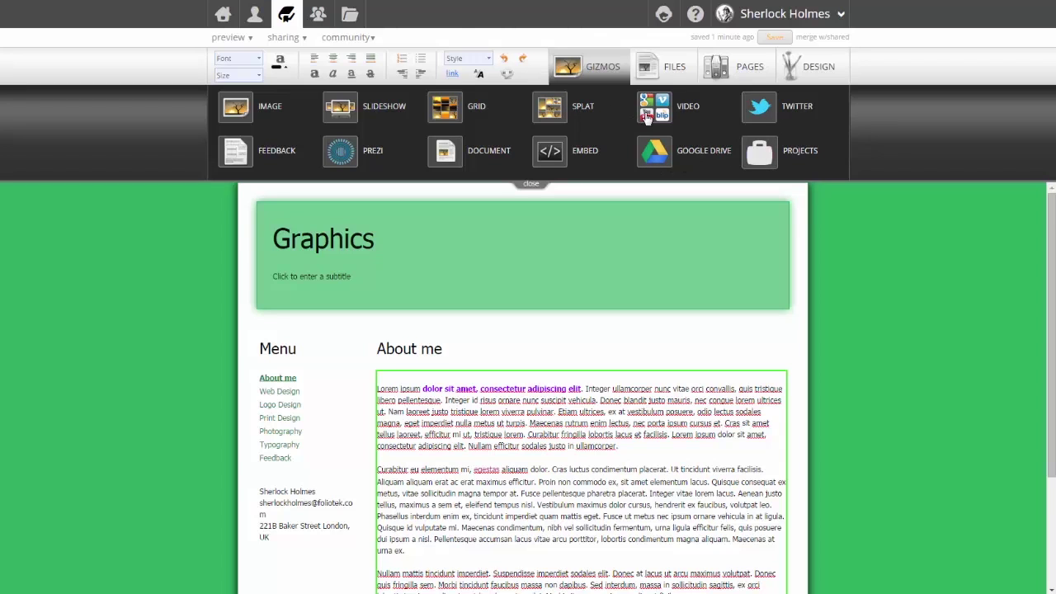
click(648, 70)
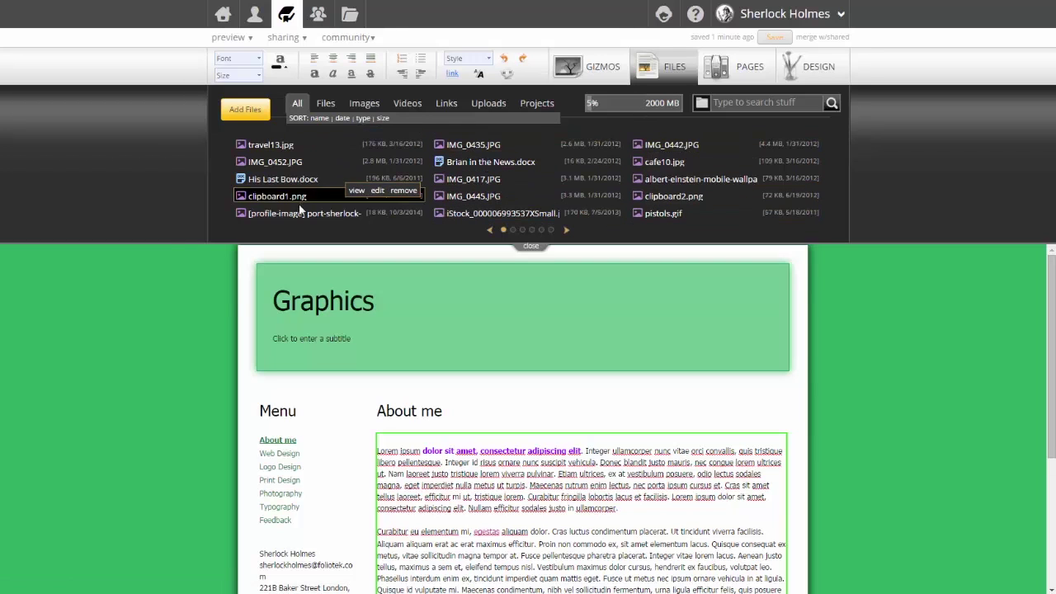
click(738, 66)
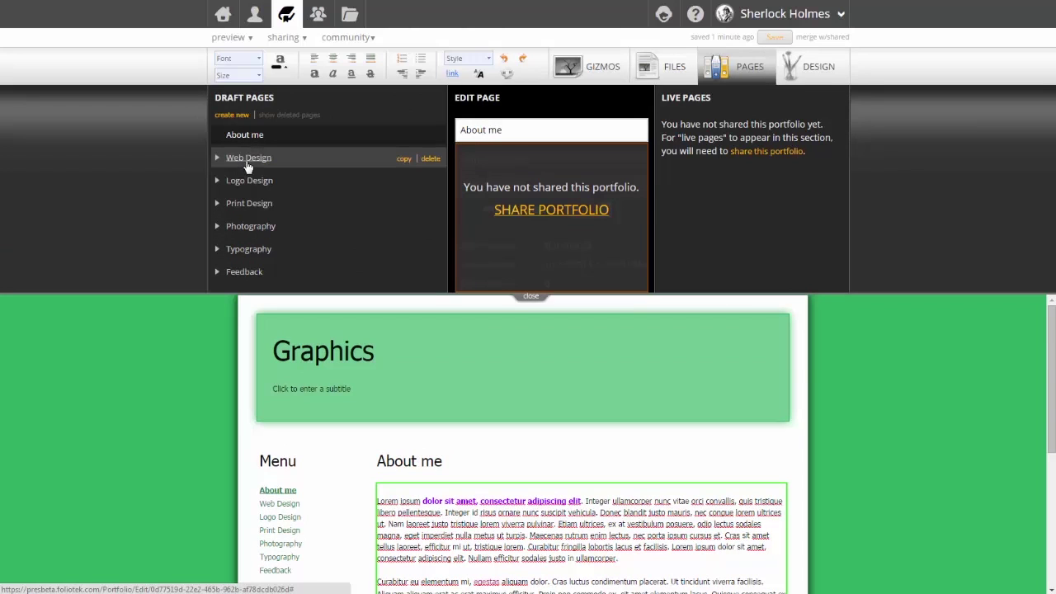
Step: Open the portfolio's design options and examine the available templates and page layouts
click(826, 82)
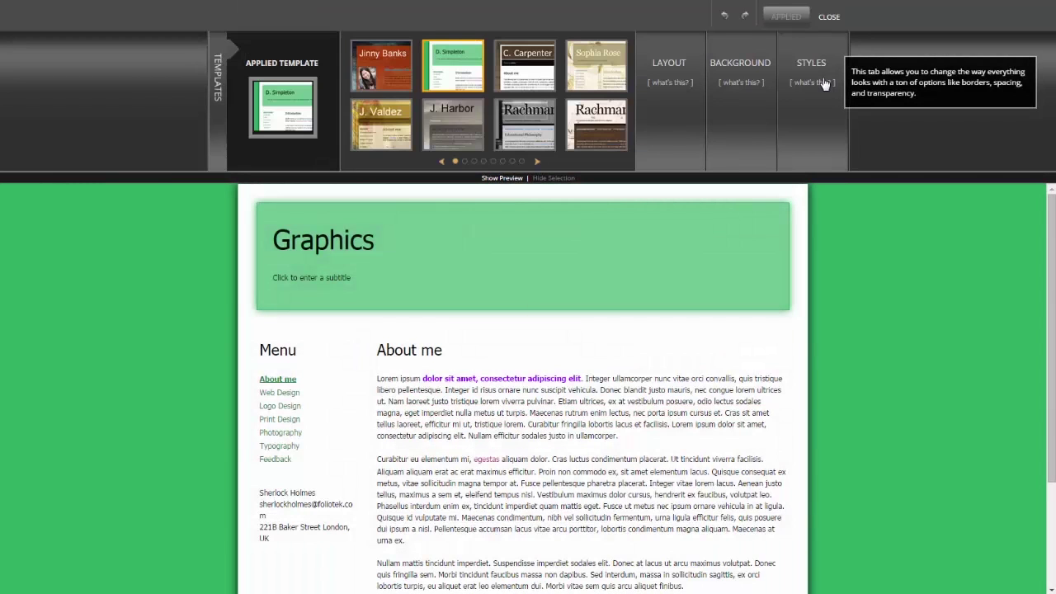
click(685, 119)
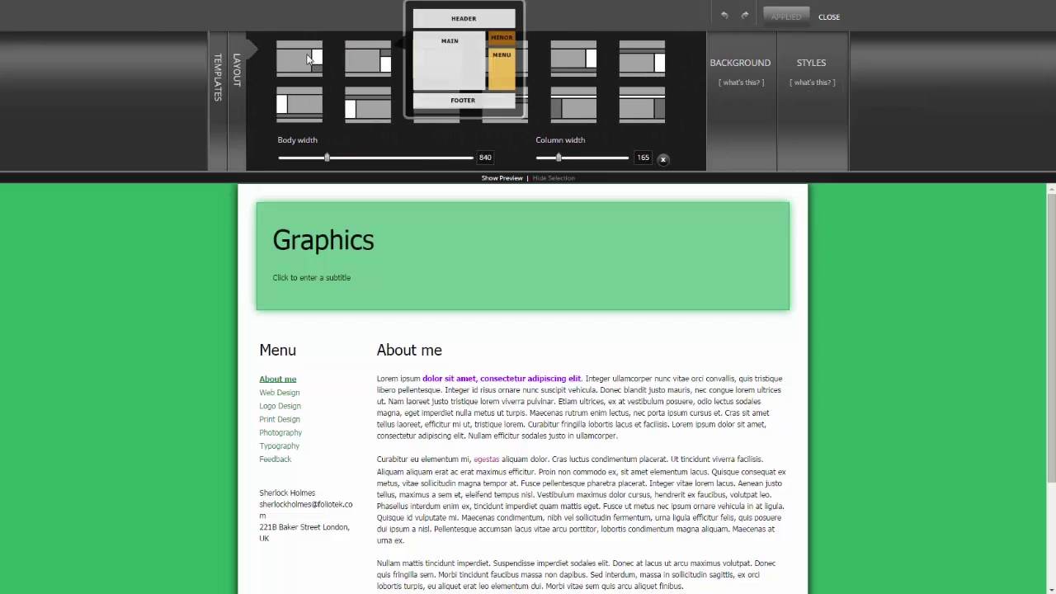
mouse_move(373, 105)
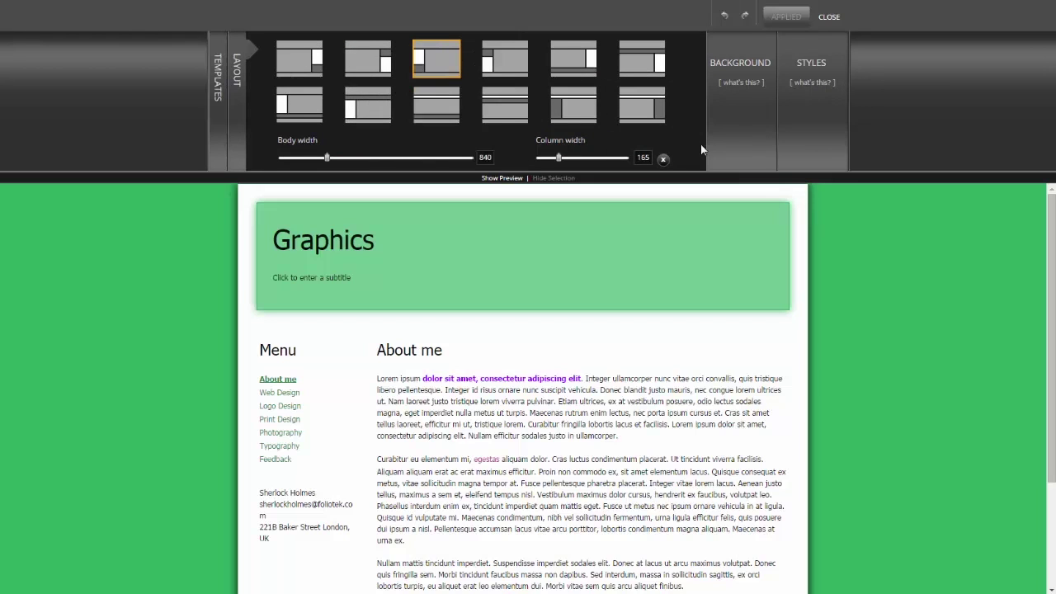
Step: Examine the background color options and browse the Abstract stock images for a background image without choosing one
click(731, 137)
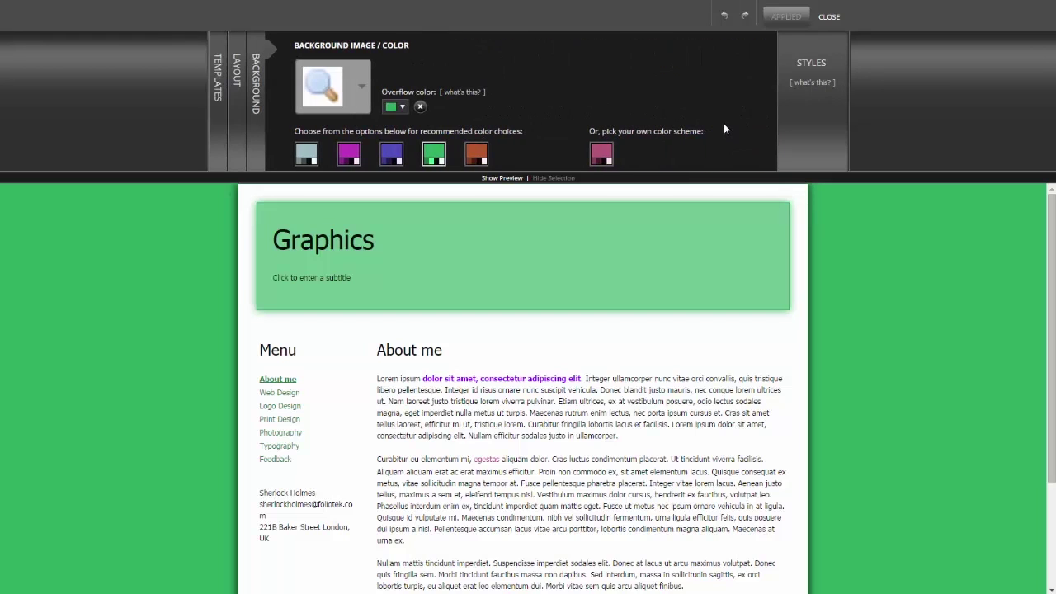
click(334, 87)
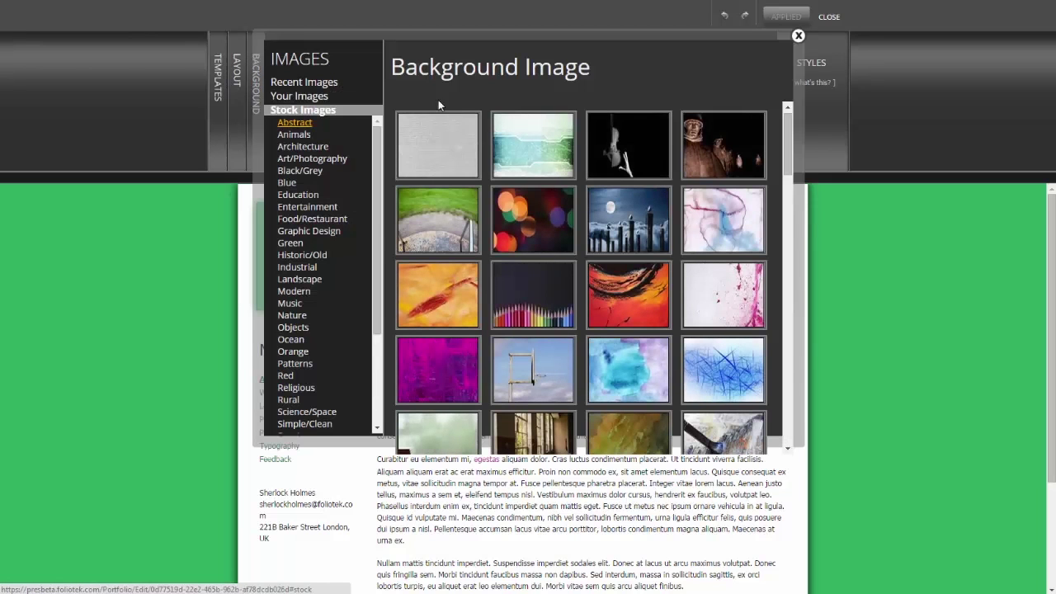
scroll(528, 207, down, 2)
scroll(534, 208, down, 4)
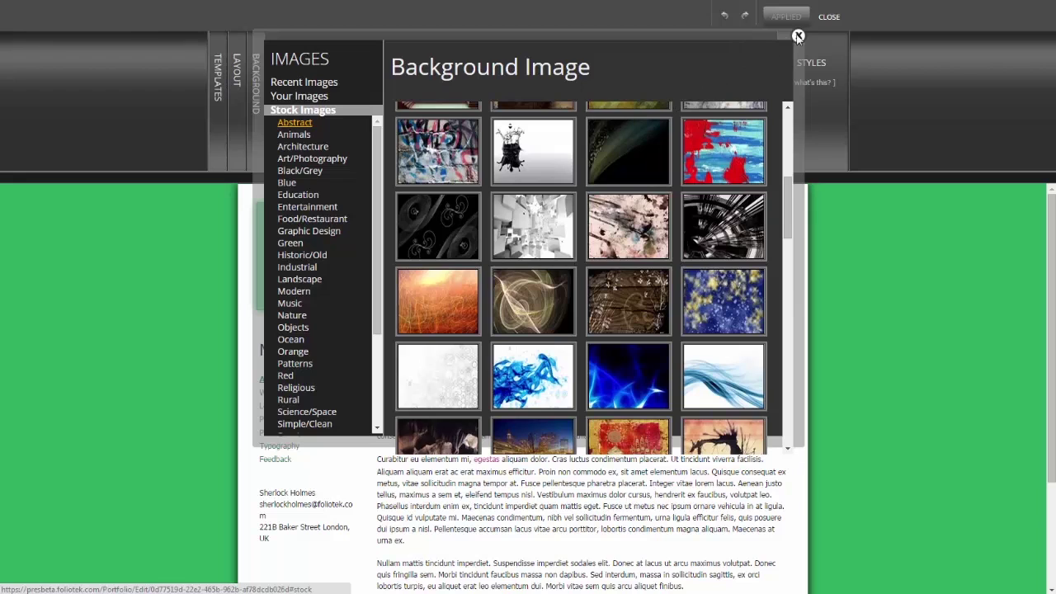
click(798, 37)
Step: Examine the style settings for the site's outer area and leave the design options, discarding unsaved template changes
click(823, 117)
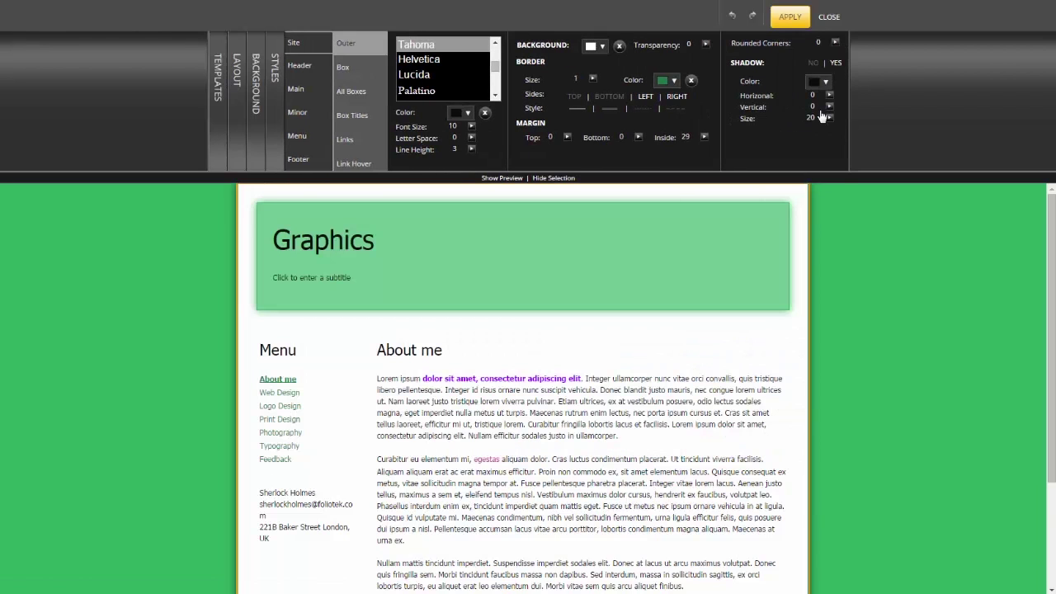
click(822, 26)
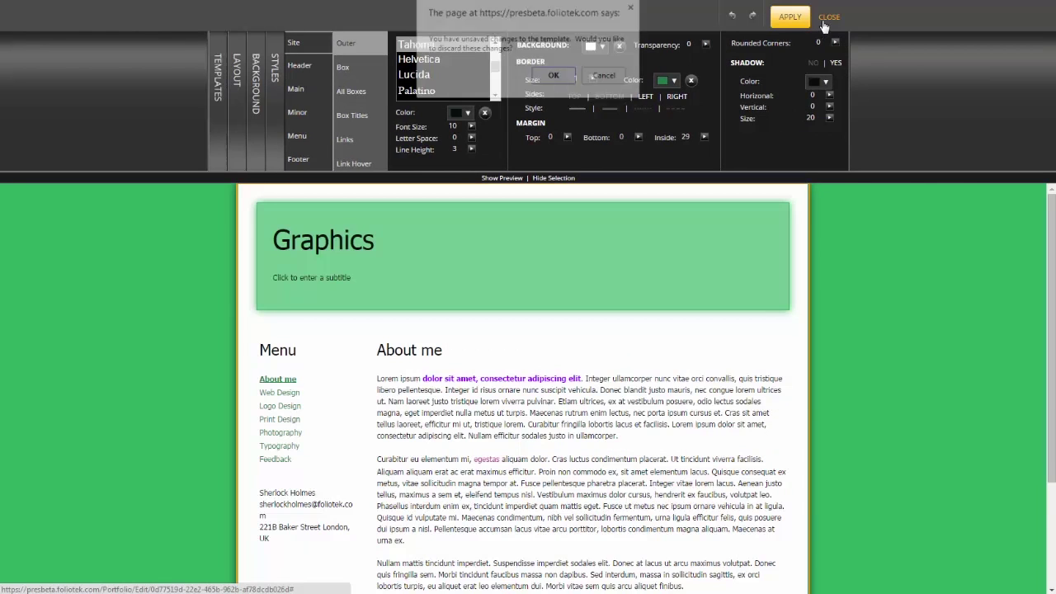
click(554, 77)
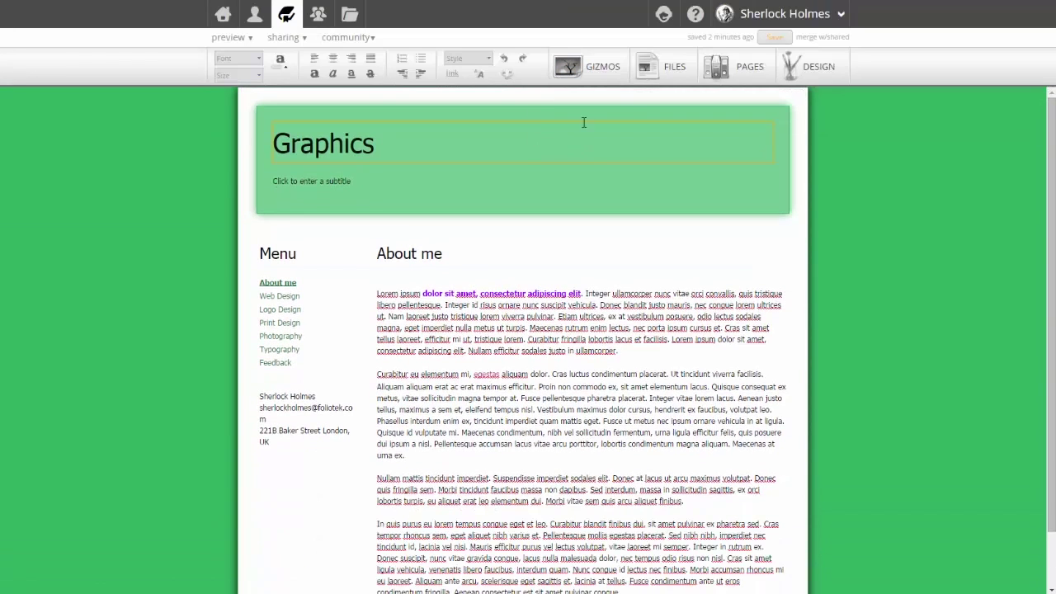
Step: Save the Graphics portfolio and dismiss the offer to share it
click(774, 37)
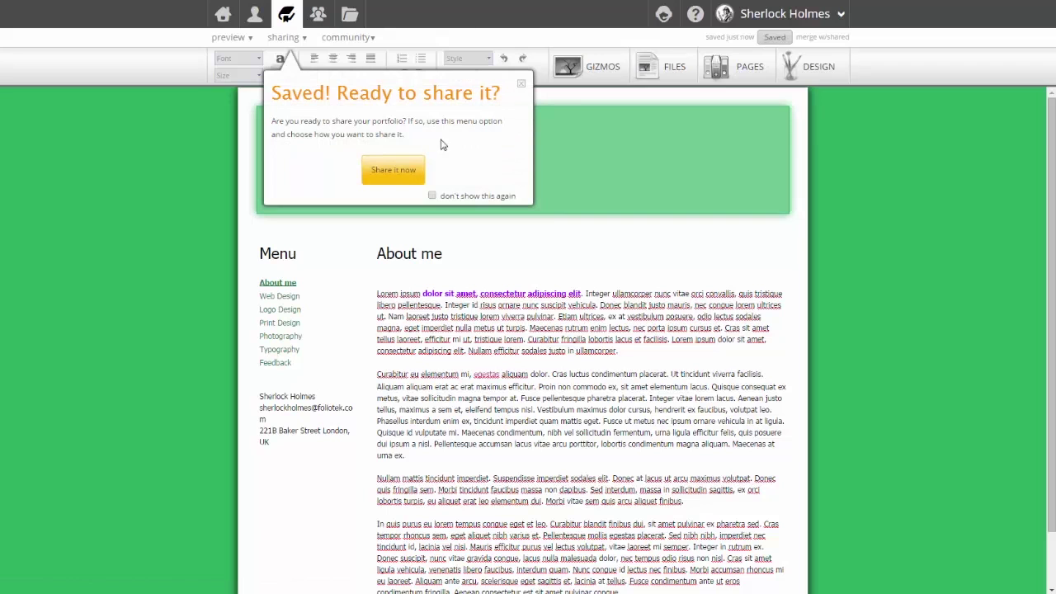
click(520, 87)
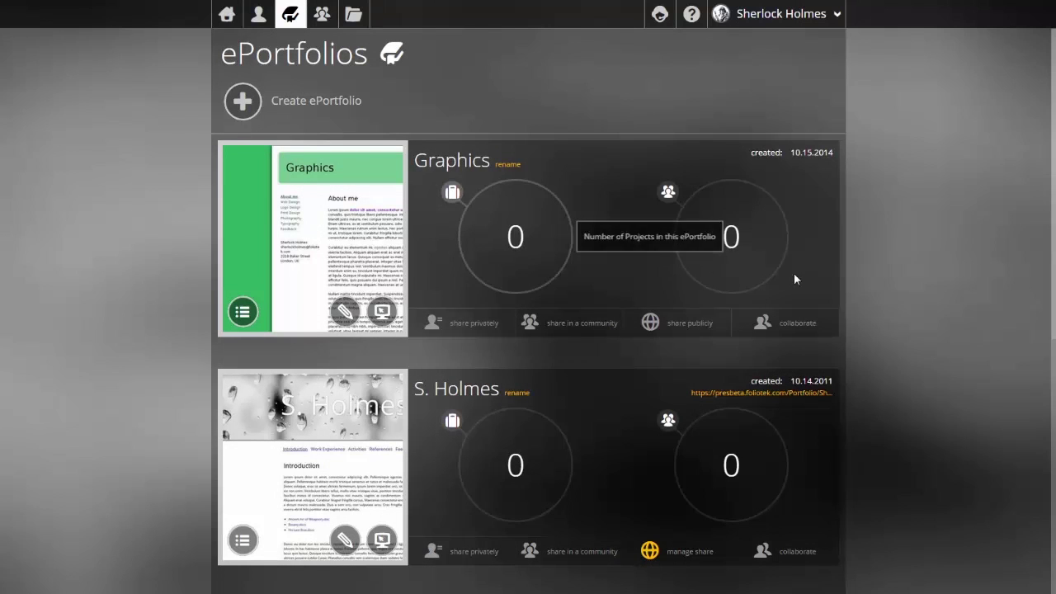
Step: Look through the ePortfolios overview, from the Graphics entry to the older portfolios and back up
scroll(864, 282, down, 2)
scroll(867, 290, down, 4)
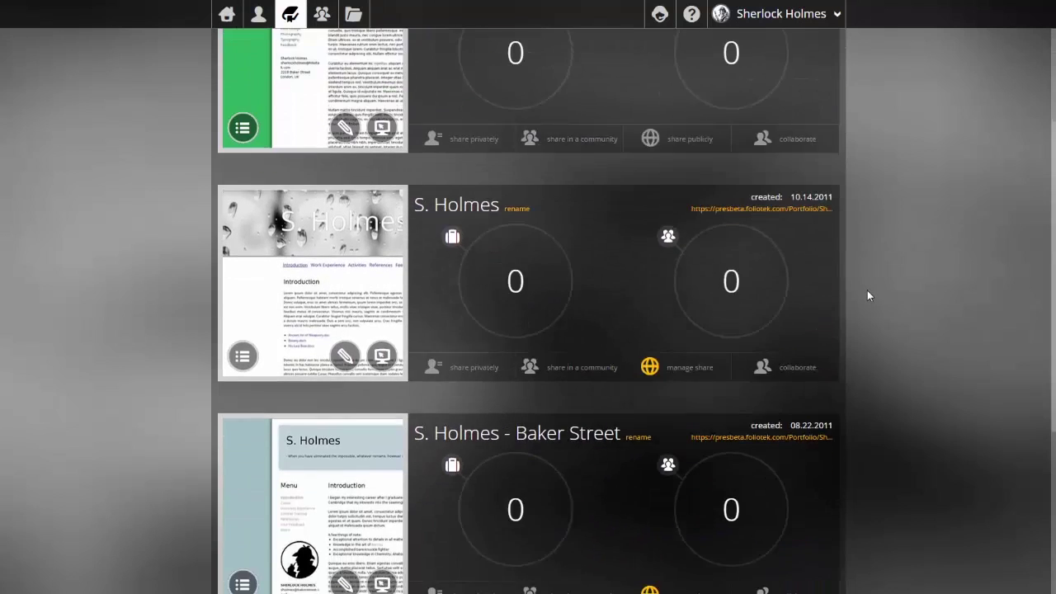
scroll(867, 290, up, 2)
scroll(867, 294, up, 4)
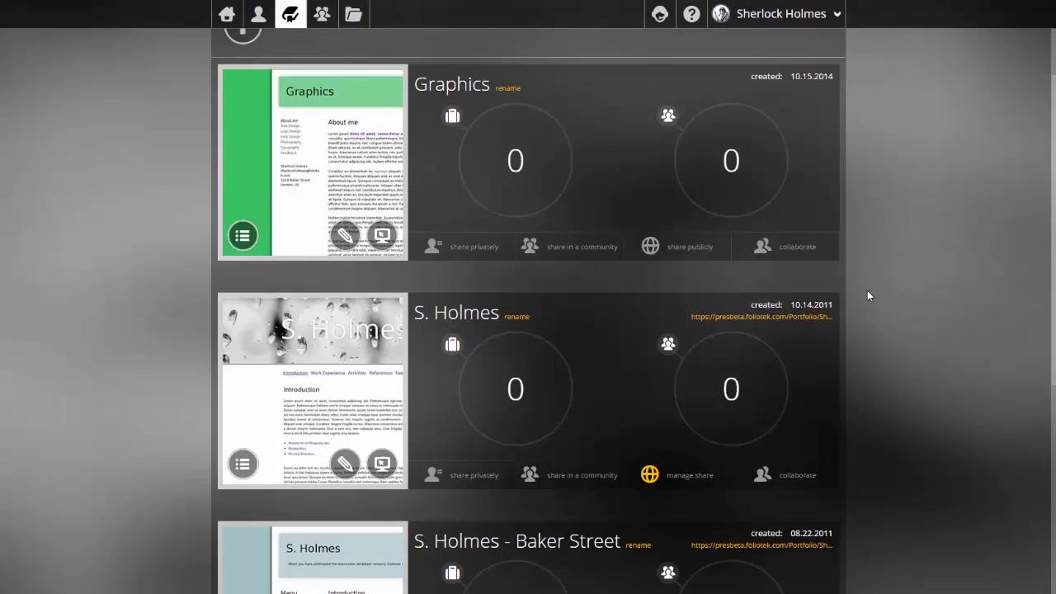